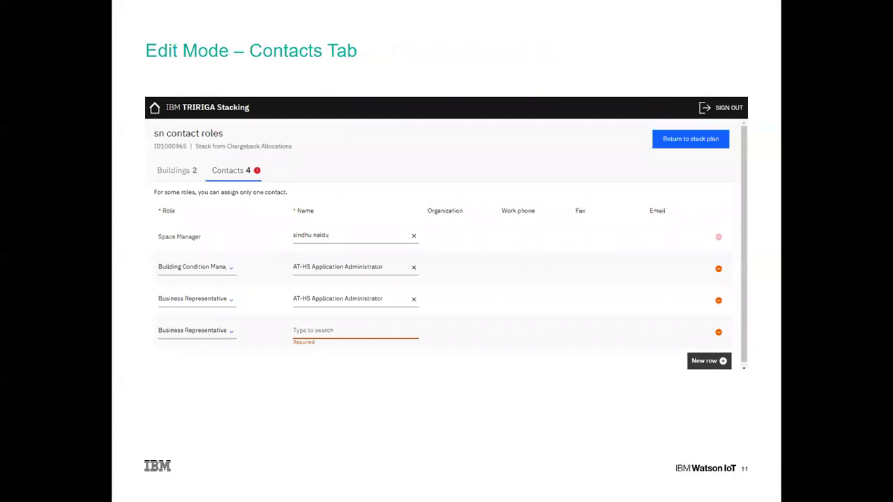
pyautogui.press('Right')
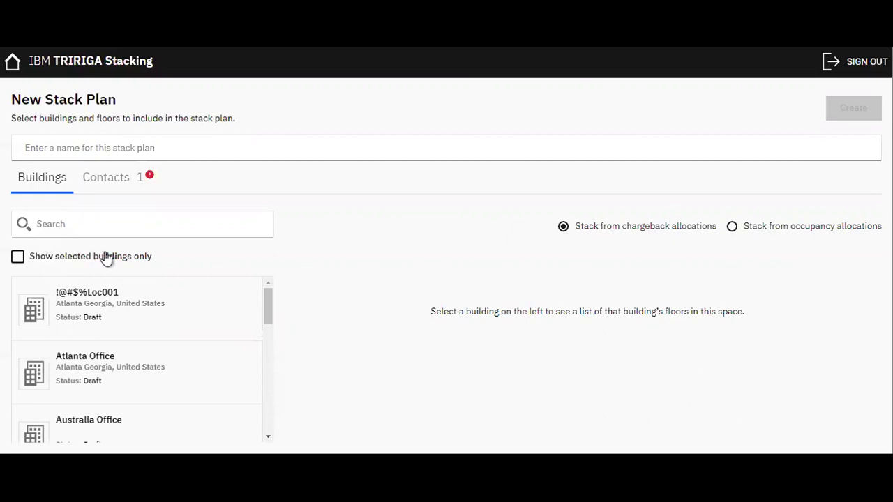
pyautogui.click(63, 259)
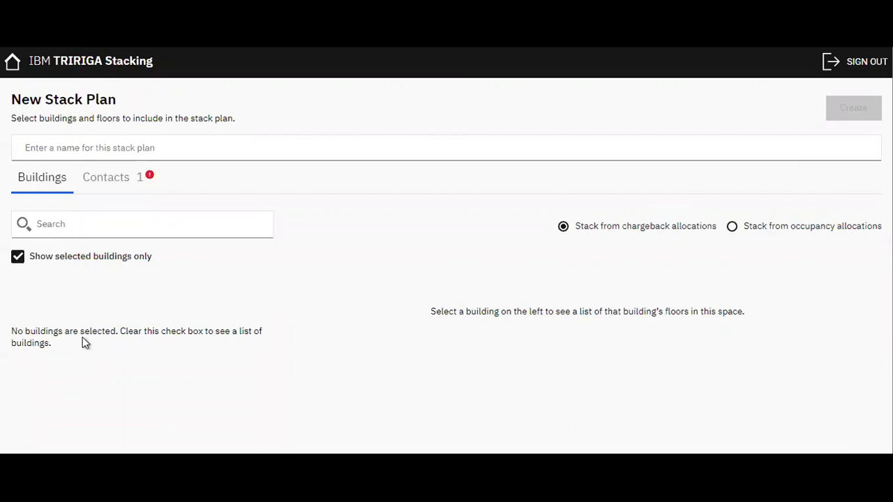
pyautogui.click(77, 264)
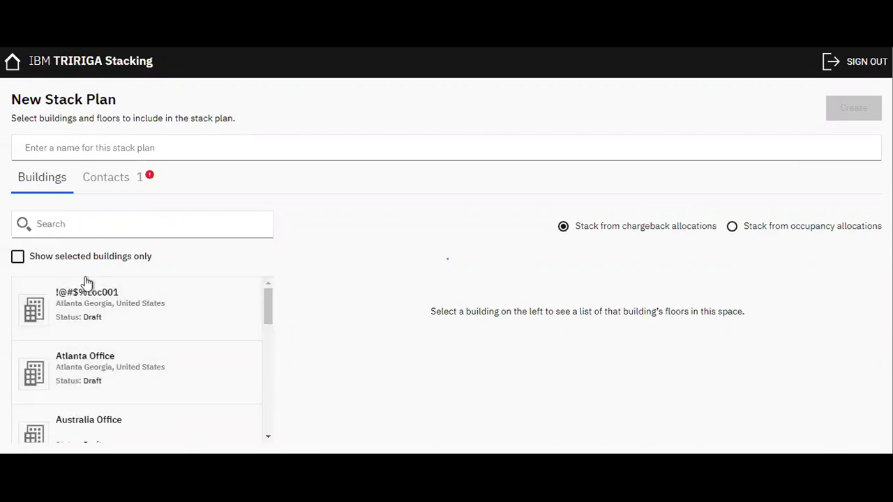
# Search the buildings for "stack" and include Stacking Building 1 without its Basement 02 and Basement 01 floors.
pyautogui.click(98, 224)
pyautogui.write('stack')
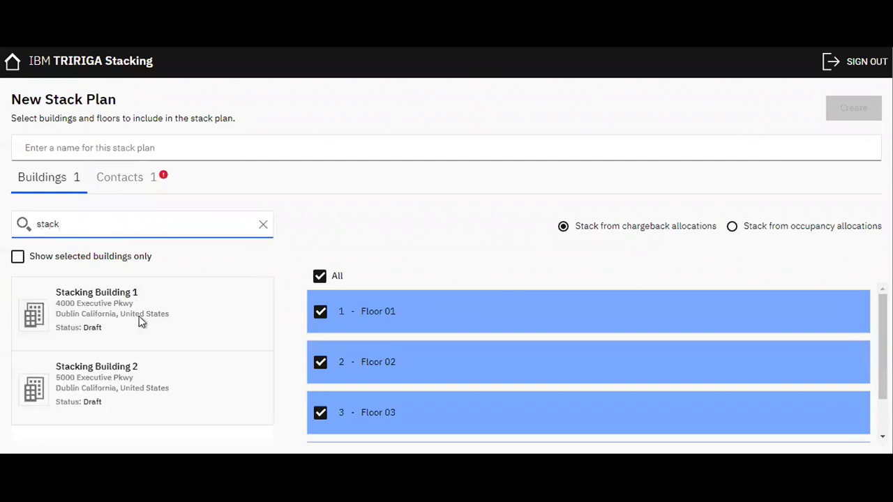
pyautogui.click(140, 320)
pyautogui.click(414, 313)
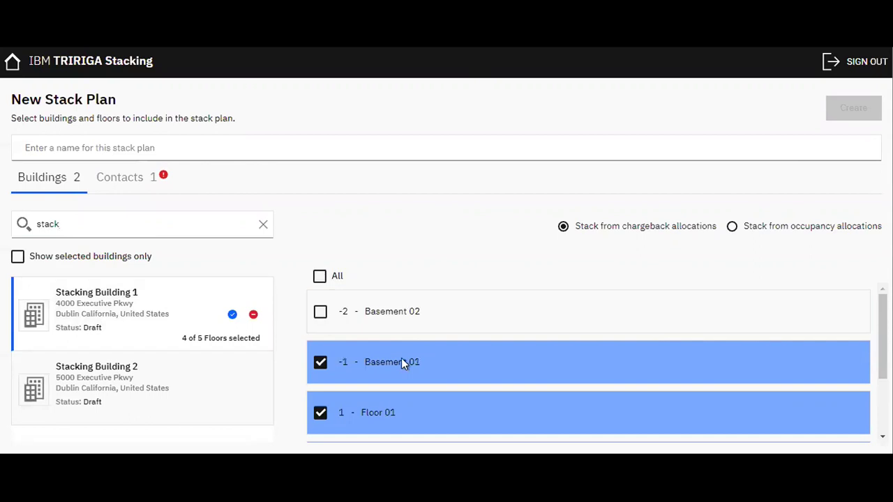
pyautogui.click(401, 361)
# Clear the building search to list only the selected buildings, and name the stack plan "sn stack plan".
pyautogui.click(263, 227)
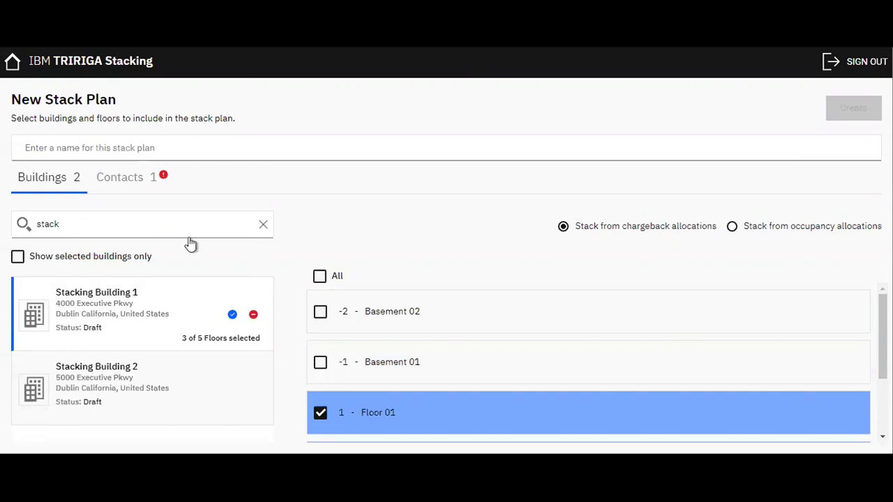
pyautogui.click(90, 263)
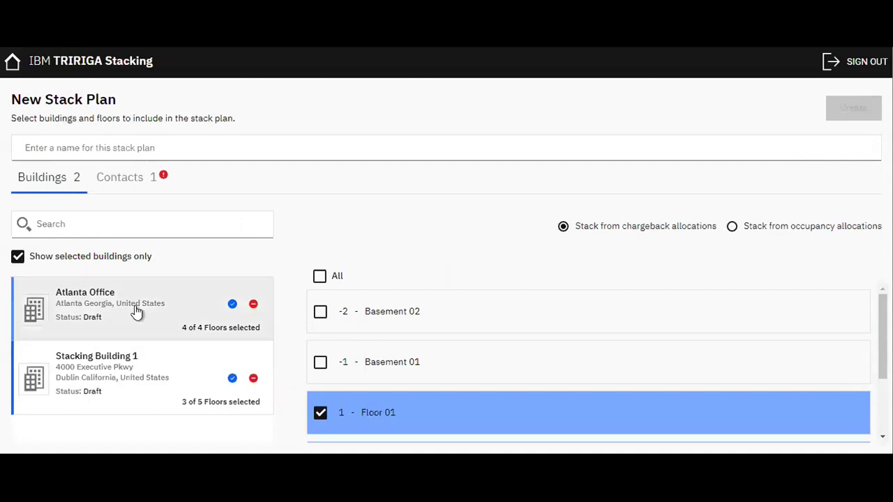
pyautogui.click(113, 154)
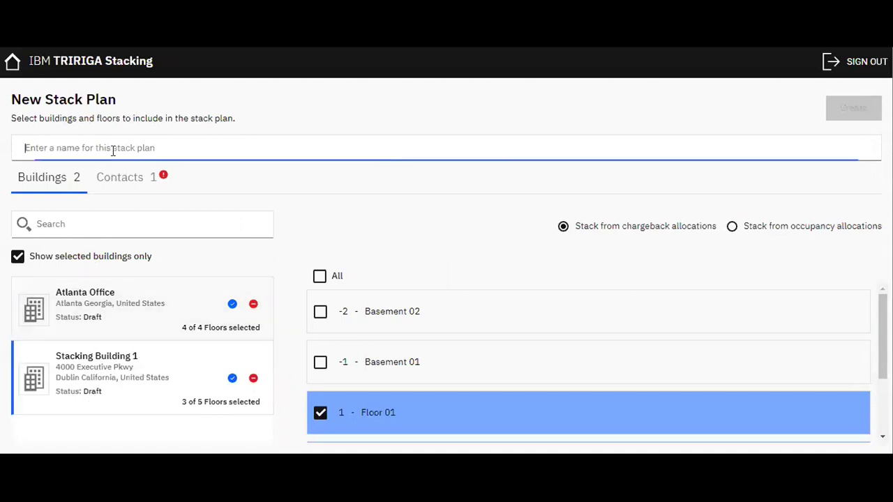
pyautogui.write('sn stac')
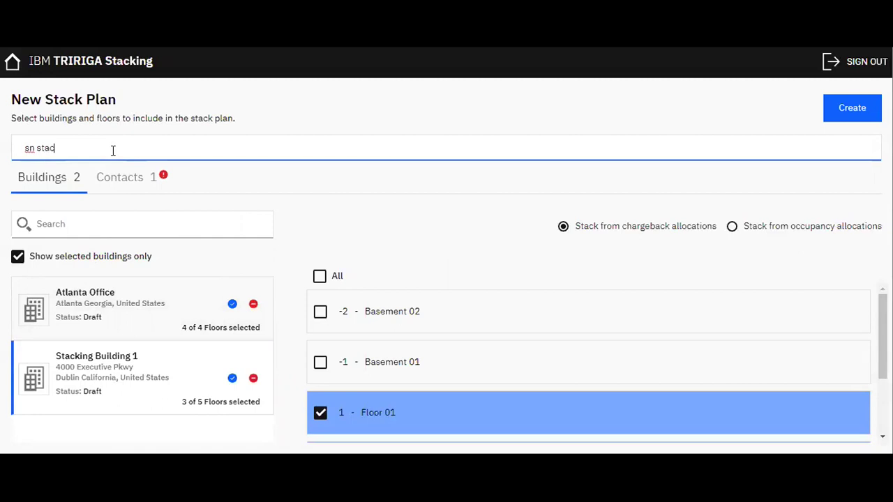
pyautogui.write('k plan')
# Search for and assign a Business Development contact to the plan's required Space Manager role.
pyautogui.click(129, 186)
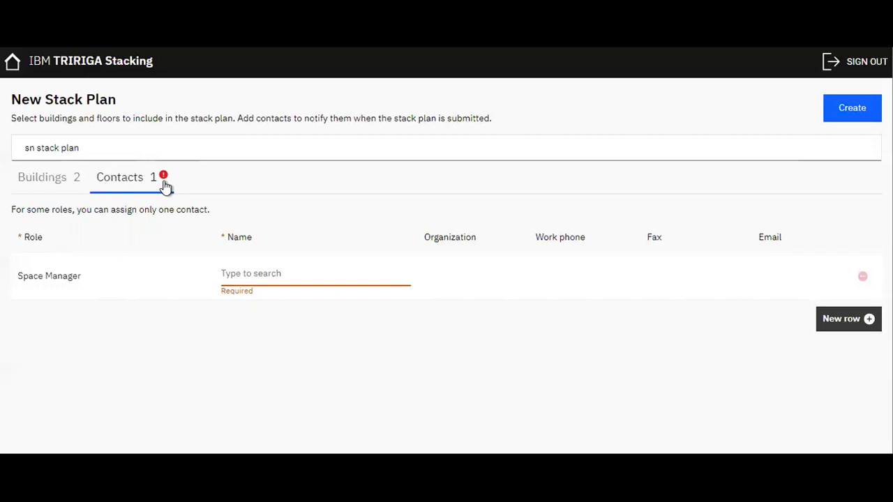
pyautogui.click(240, 273)
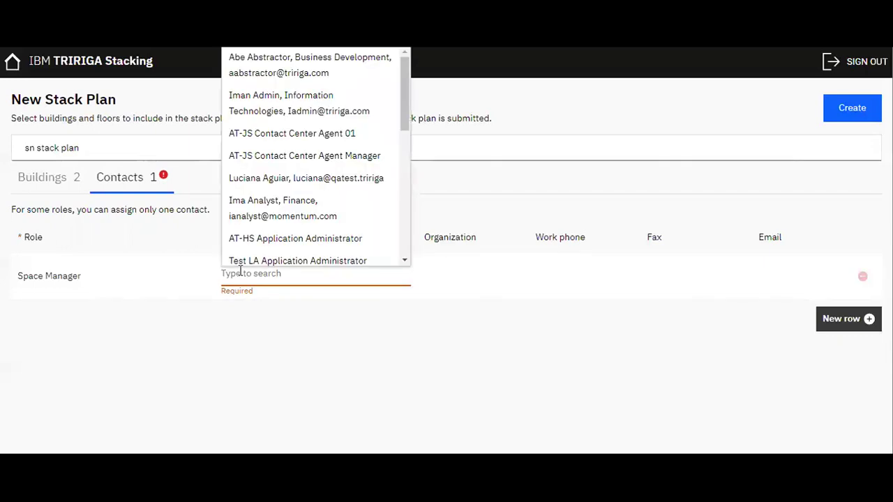
pyautogui.write('sin')
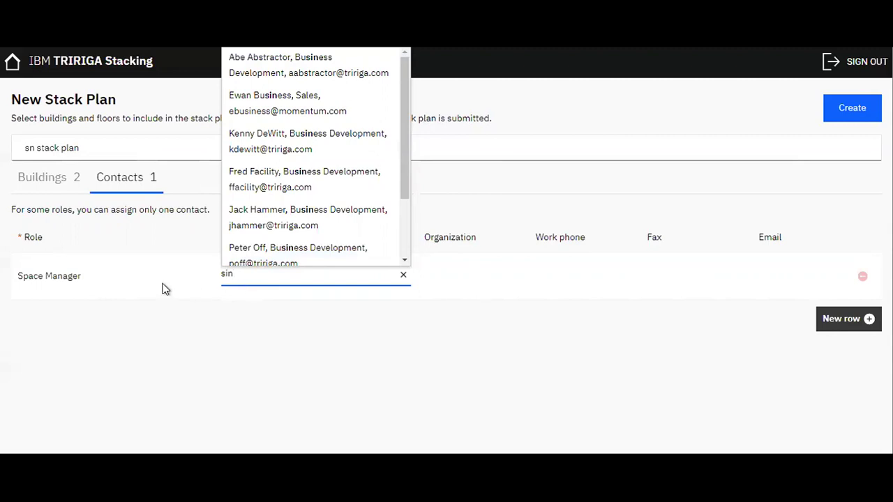
pyautogui.click(261, 260)
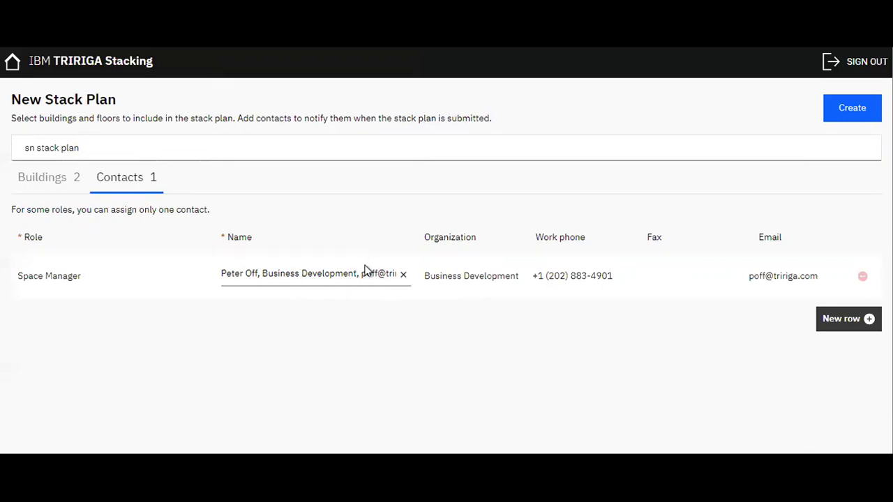
# Add a contact row with the Building Condition Manager role and assign AT-JS Contact Center Agent 01 to it.
pyautogui.click(843, 325)
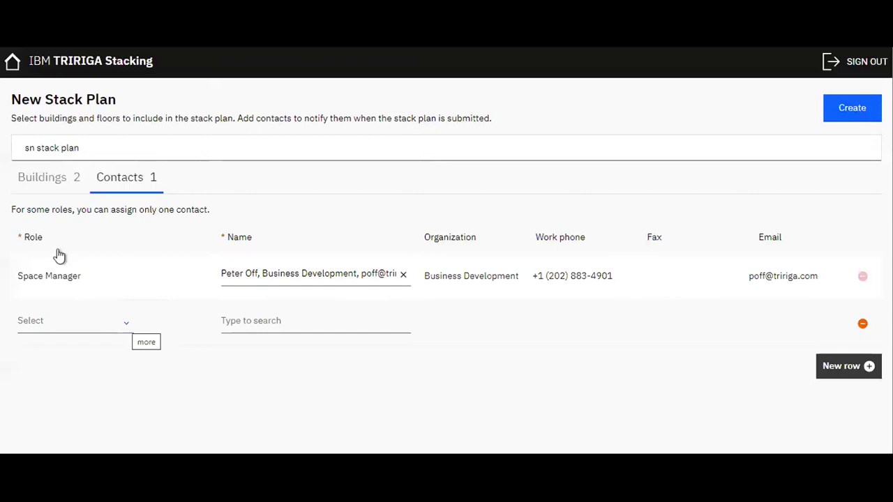
pyautogui.click(128, 327)
pyautogui.click(128, 327)
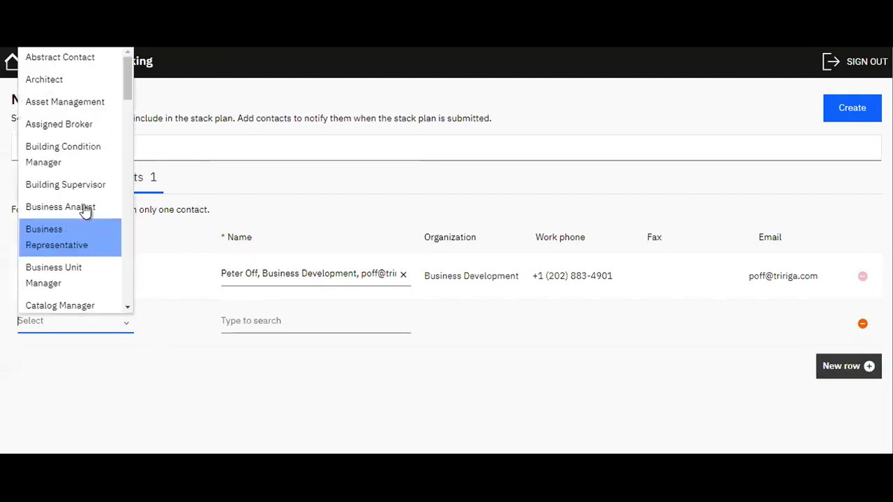
pyautogui.click(78, 162)
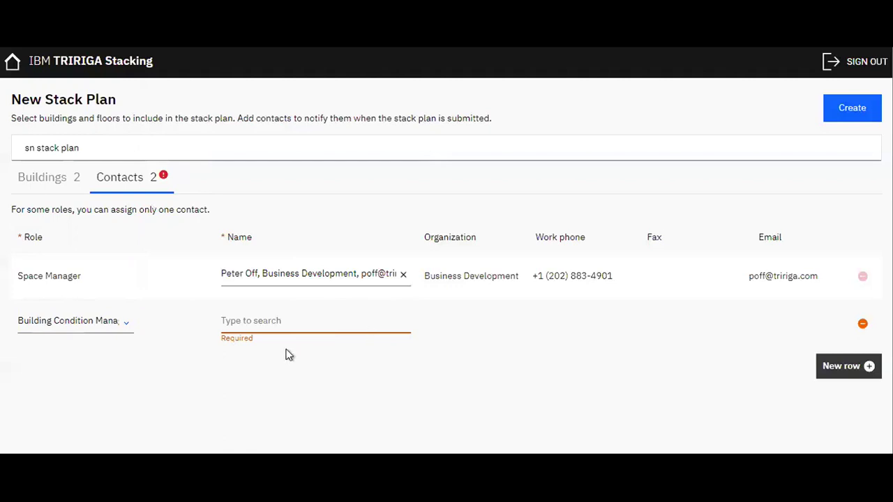
pyautogui.click(279, 319)
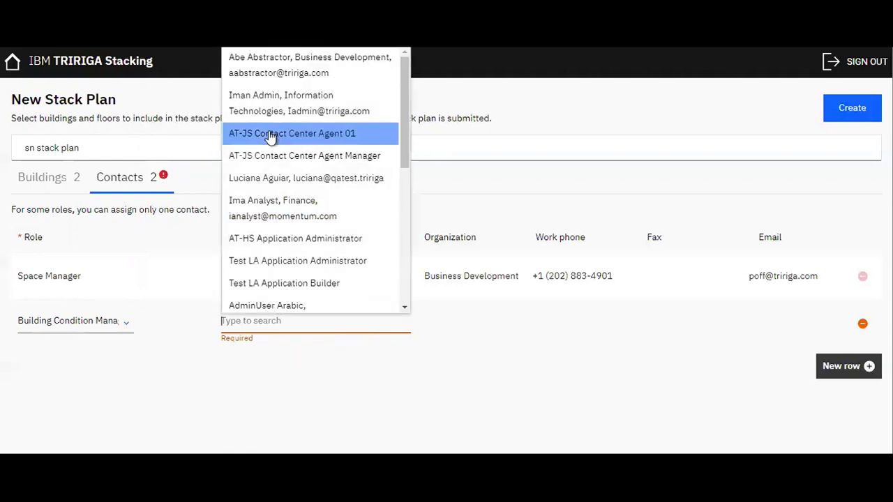
pyautogui.click(270, 134)
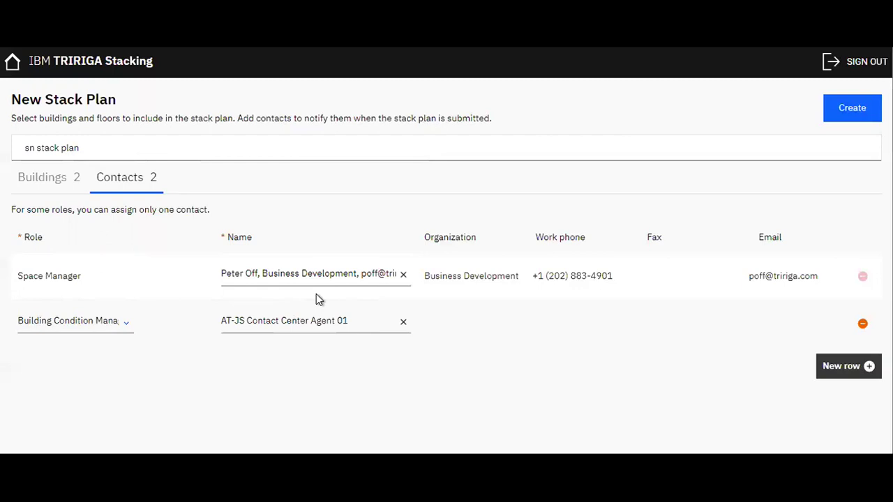
# Create the stack plan with one more blank contact row and open it from the list of stack plans.
pyautogui.click(835, 370)
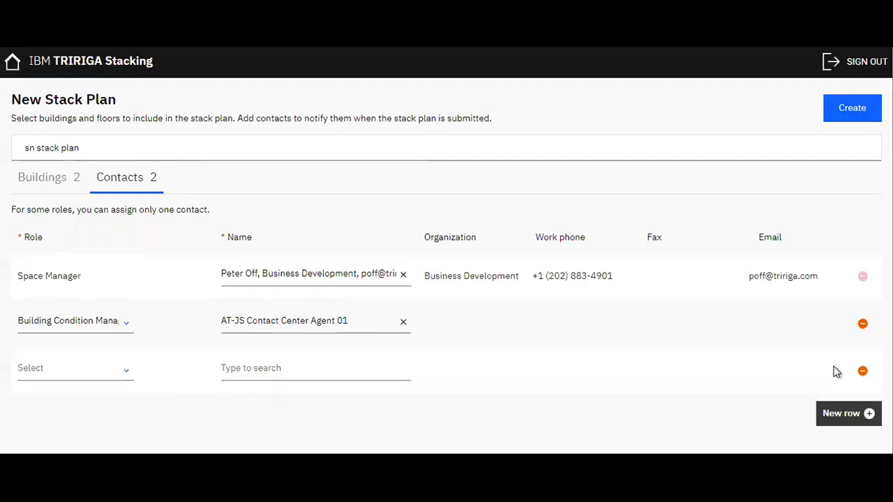
pyautogui.click(852, 112)
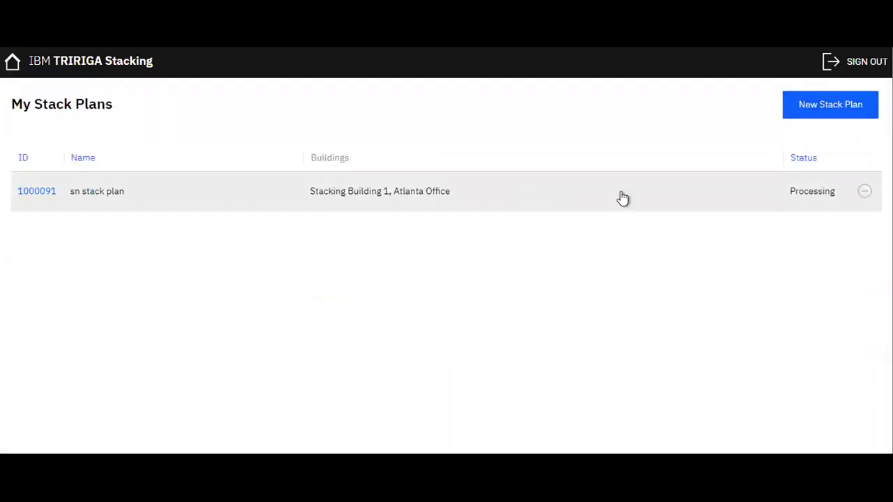
pyautogui.click(12, 67)
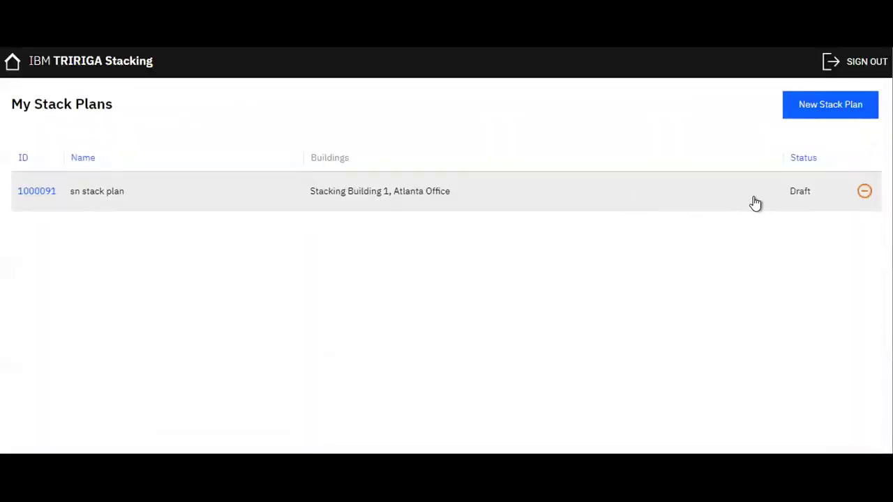
pyautogui.click(430, 195)
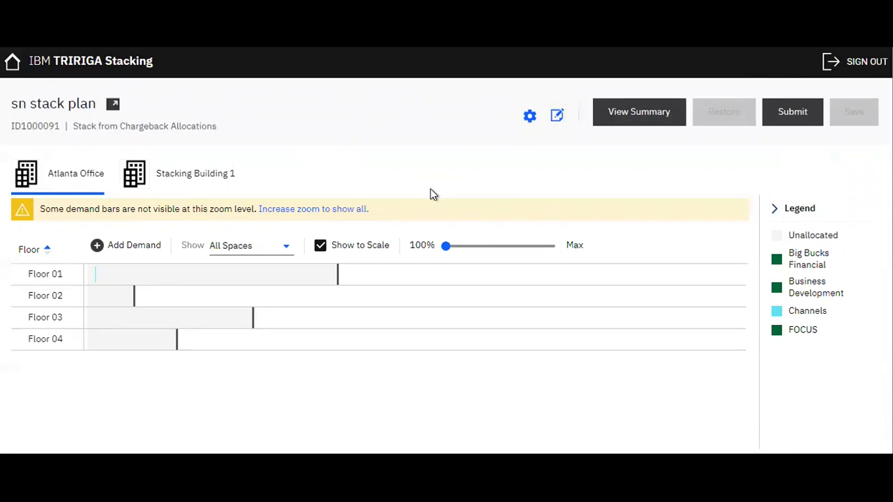
# Open the stack plan's settings and add the Basement 01 floor of Stacking Building 1.
pyautogui.click(529, 119)
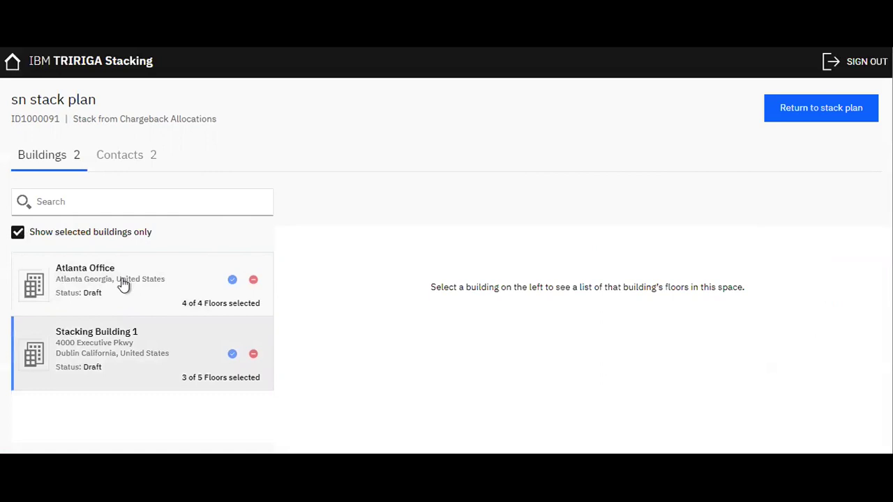
pyautogui.click(131, 362)
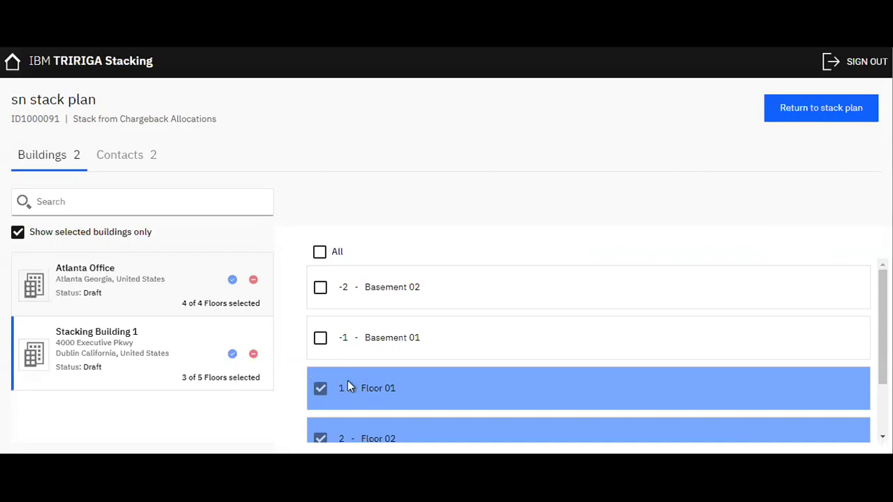
pyautogui.click(424, 342)
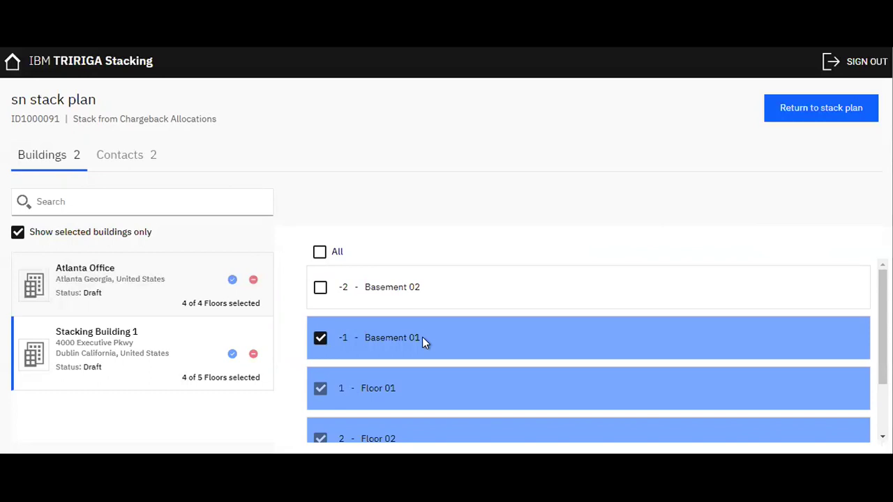
# List all buildings again and add Australia Office to the plan with its Floor 04 deselected.
pyautogui.click(41, 233)
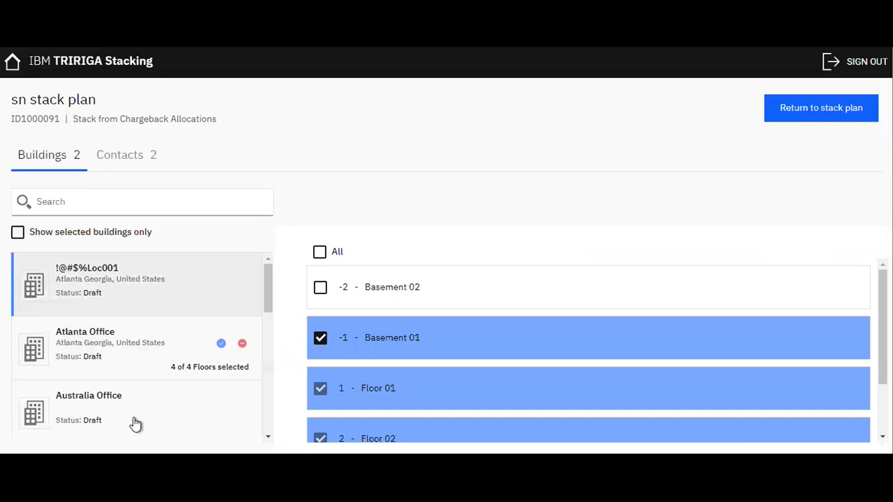
pyautogui.scroll(-1, 135, 424)
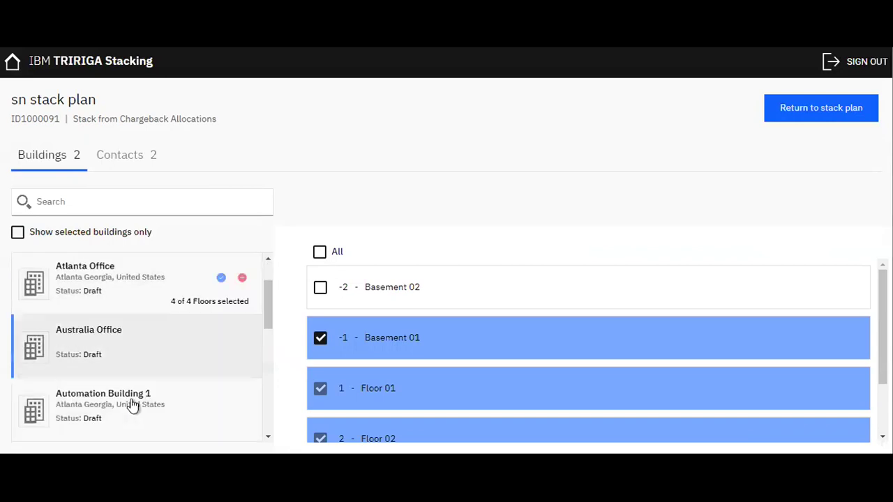
pyautogui.click(134, 343)
pyautogui.click(336, 256)
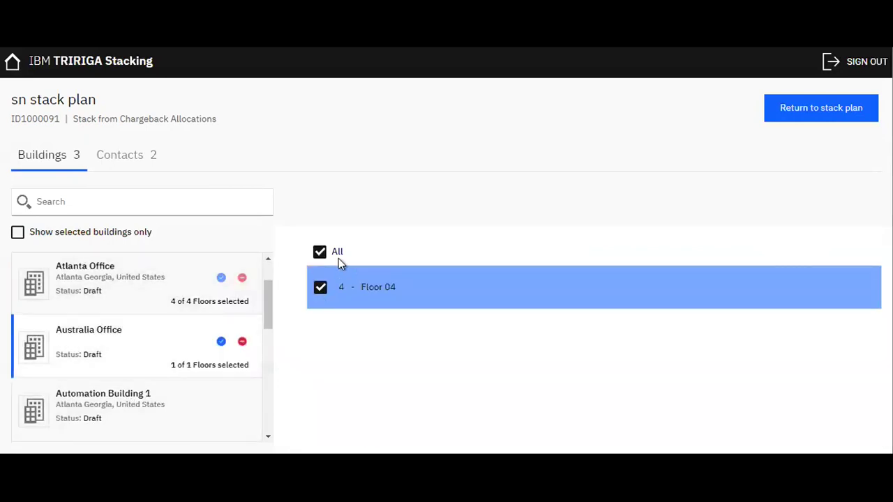
# Search the buildings for "stack", add Stacking Building 2 with all its floors, and clear the search.
pyautogui.click(146, 206)
pyautogui.write('stack')
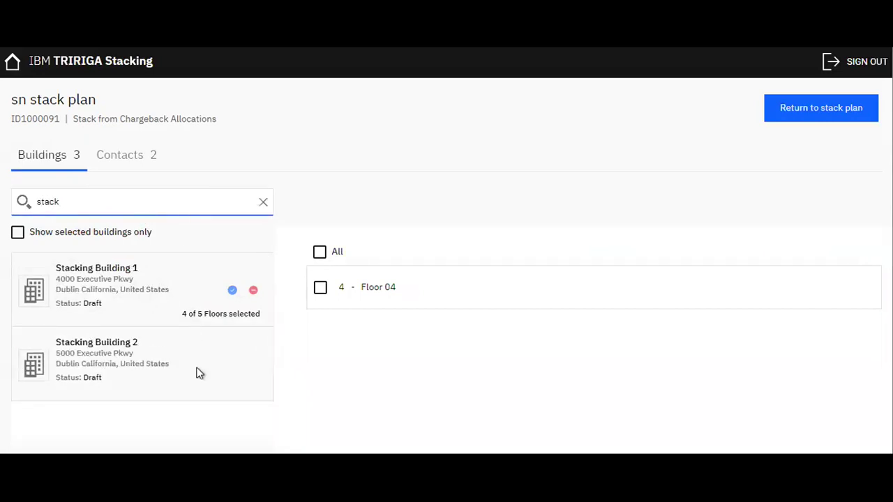
pyautogui.click(264, 203)
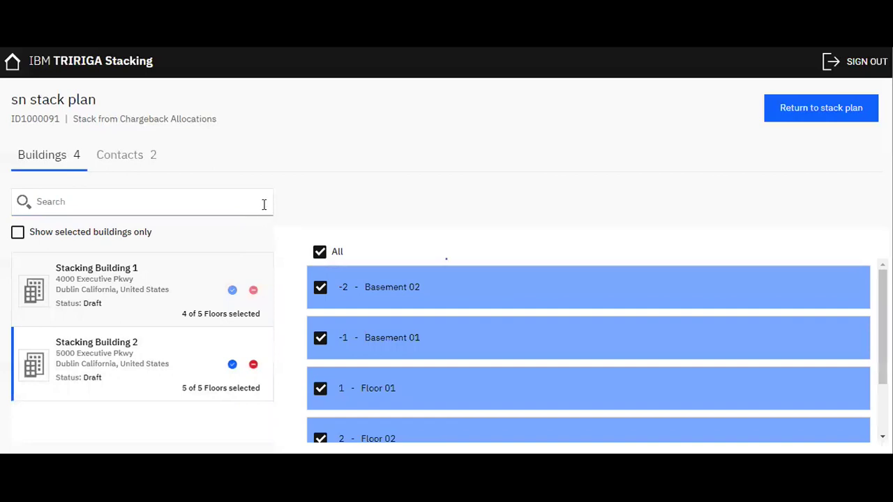
# Try to return from the settings to the stack plan.
pyautogui.click(826, 113)
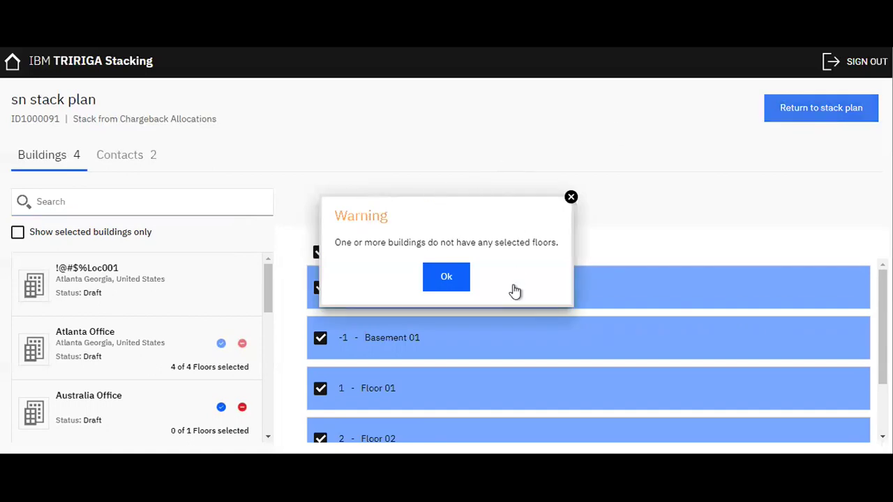
pyautogui.click(439, 282)
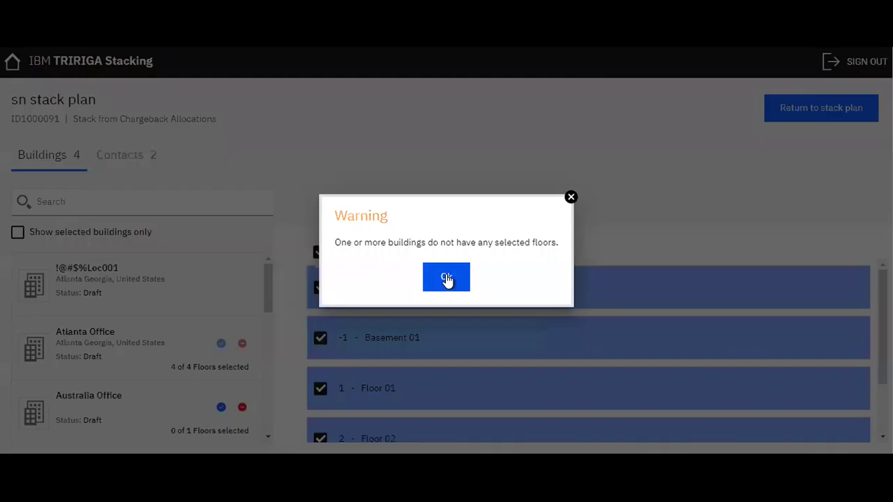
pyautogui.click(446, 277)
# Dismiss the missing-floors warning and limit the building list to the selected buildings.
pyautogui.click(83, 268)
pyautogui.scroll(-3, 131, 328)
pyautogui.click(132, 327)
pyautogui.scroll(5, 132, 326)
pyautogui.click(59, 235)
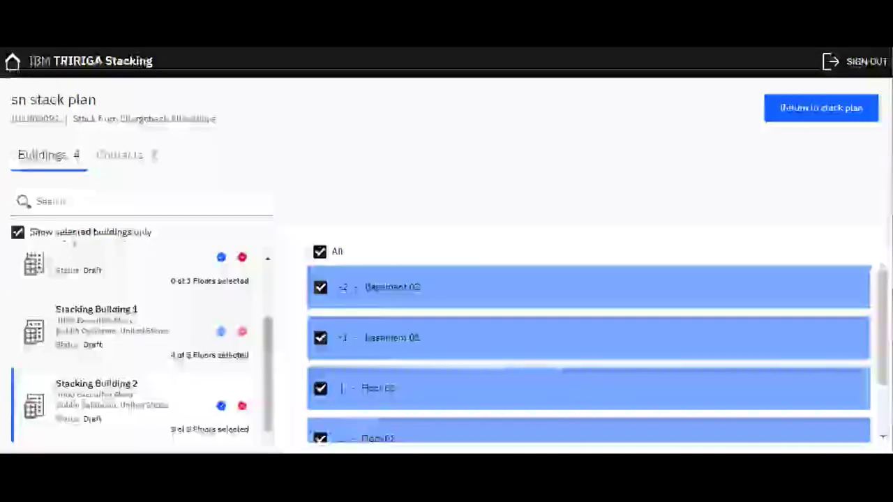
# Include Floor 04 of Australia Office in the stack plan.
pyautogui.click(113, 345)
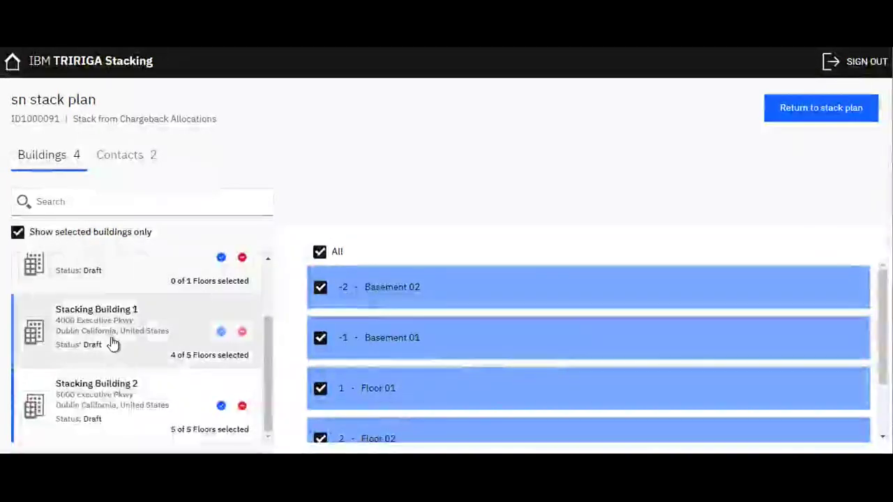
pyautogui.scroll(1, 113, 345)
pyautogui.click(133, 351)
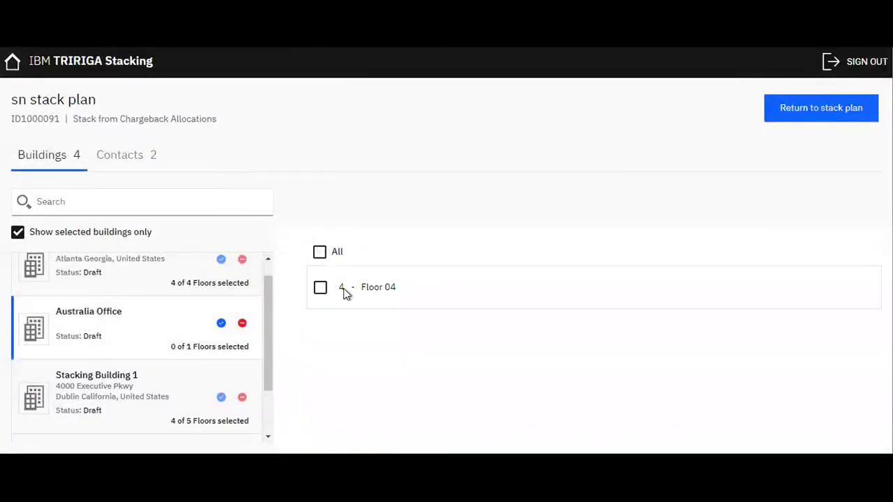
pyautogui.click(343, 288)
pyautogui.scroll(-1, 145, 356)
pyautogui.scroll(2, 149, 363)
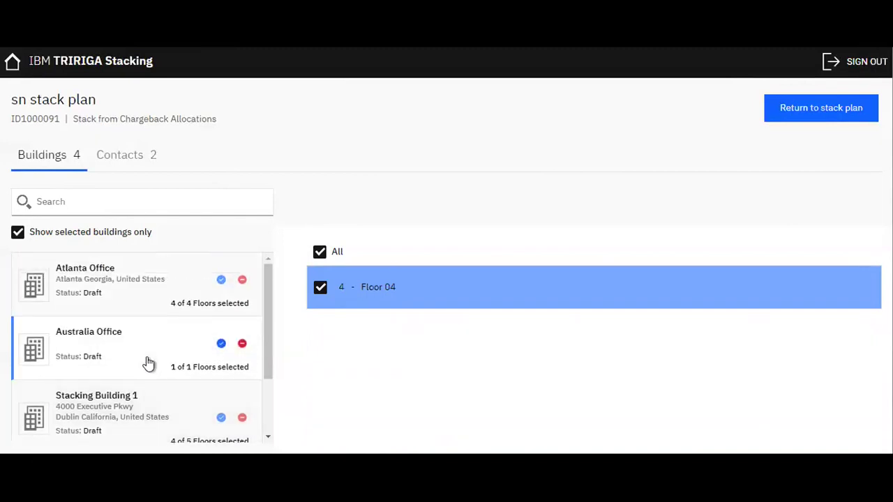
pyautogui.scroll(-2, 193, 337)
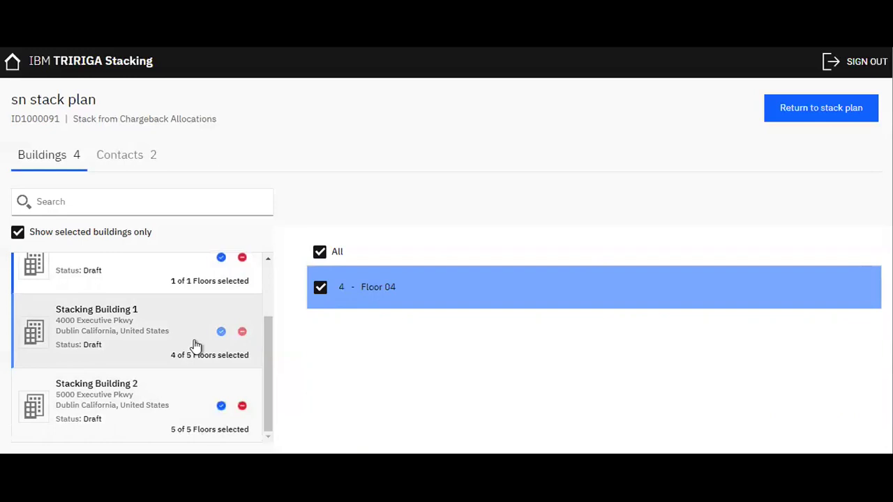
pyautogui.scroll(2, 196, 346)
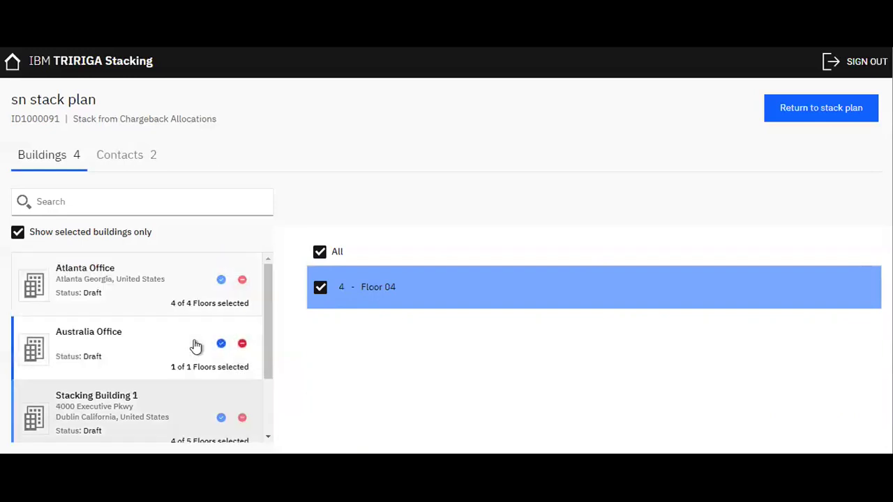
# Replace the Space Manager contact with another person and remove the Building Condition Manager contact from the plan.
pyautogui.click(129, 161)
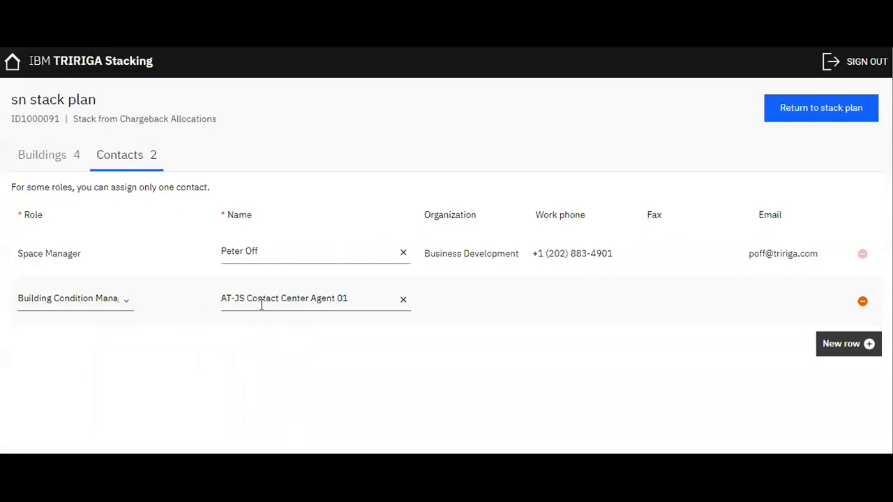
pyautogui.click(403, 255)
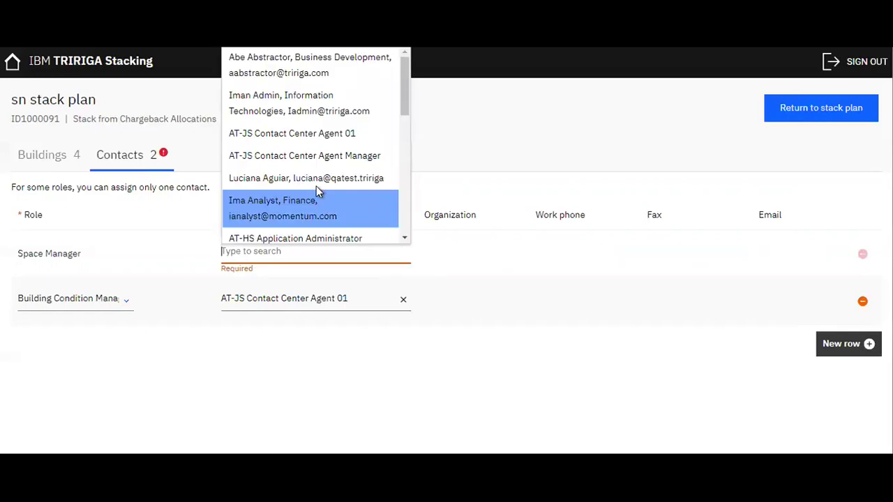
pyautogui.click(313, 182)
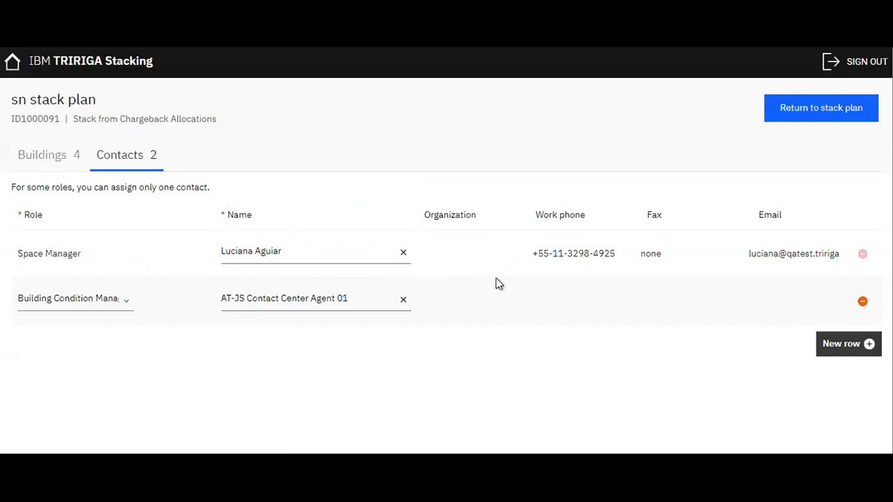
pyautogui.click(863, 304)
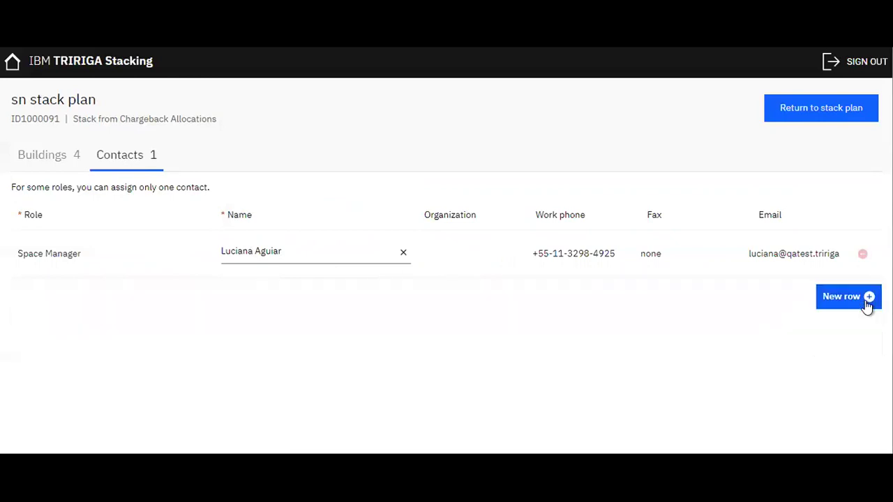
# Add a contact with the role Business Unit Manager and assign a person from Information Technologies to it.
pyautogui.click(830, 298)
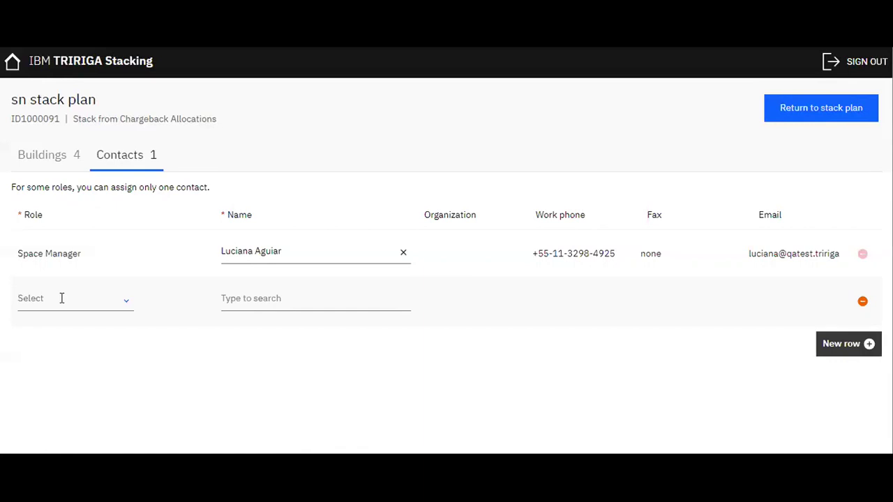
pyautogui.click(62, 298)
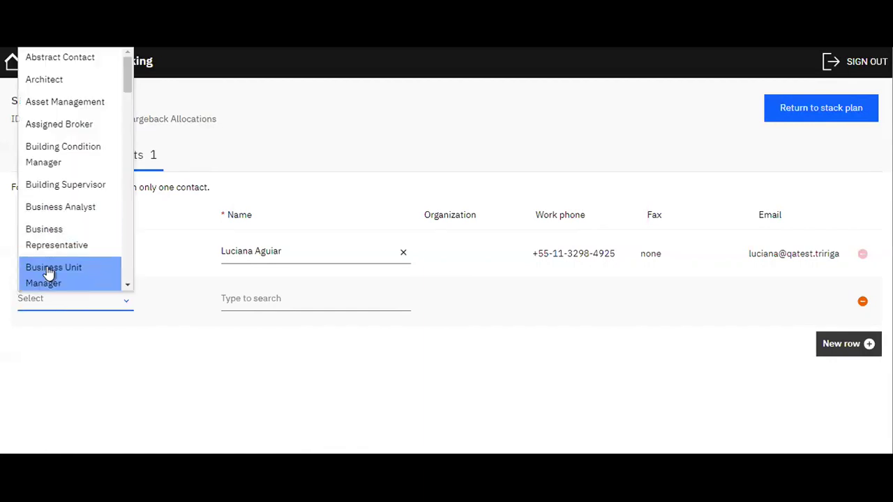
pyautogui.click(49, 272)
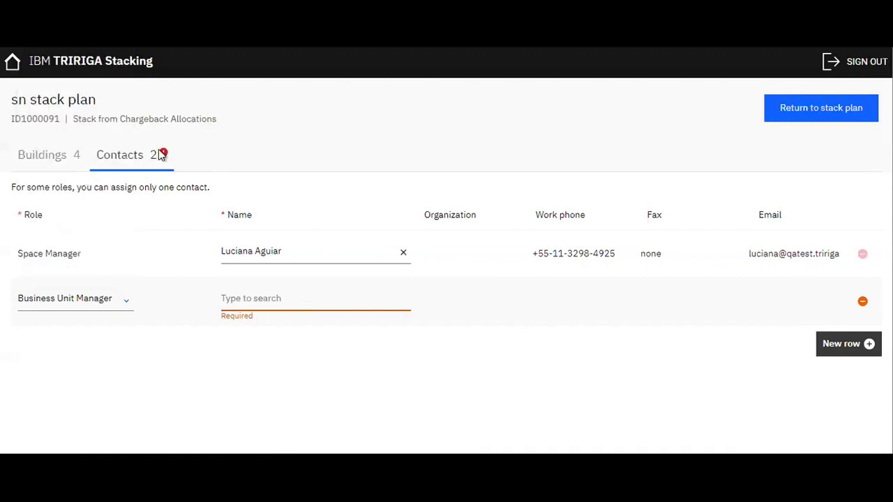
pyautogui.click(255, 301)
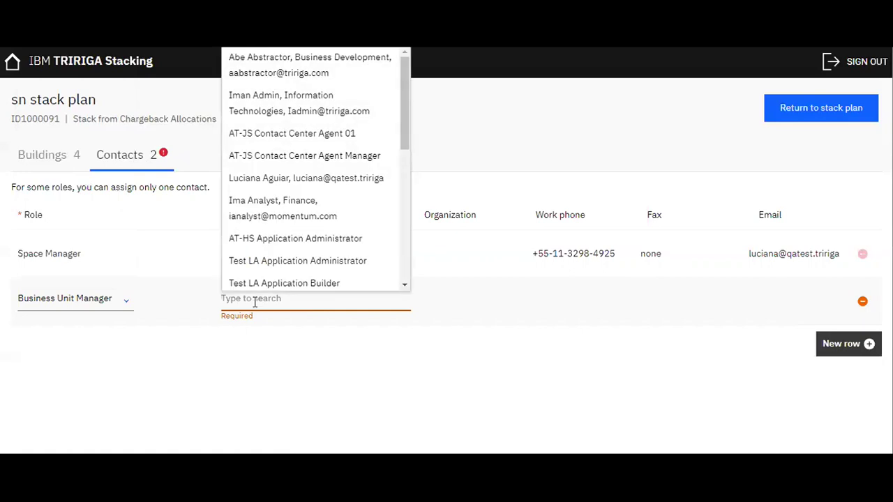
pyautogui.click(277, 111)
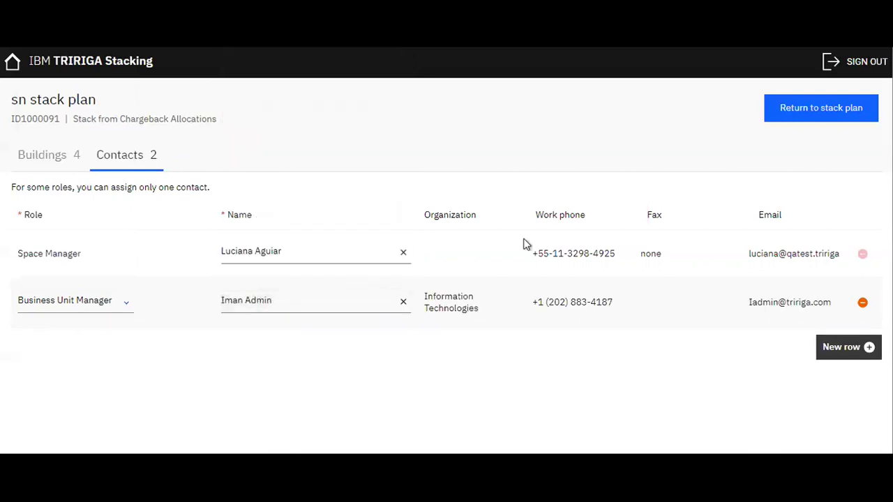
# Add another contact row with the role Catalog Manager, leaving its name empty.
pyautogui.click(842, 348)
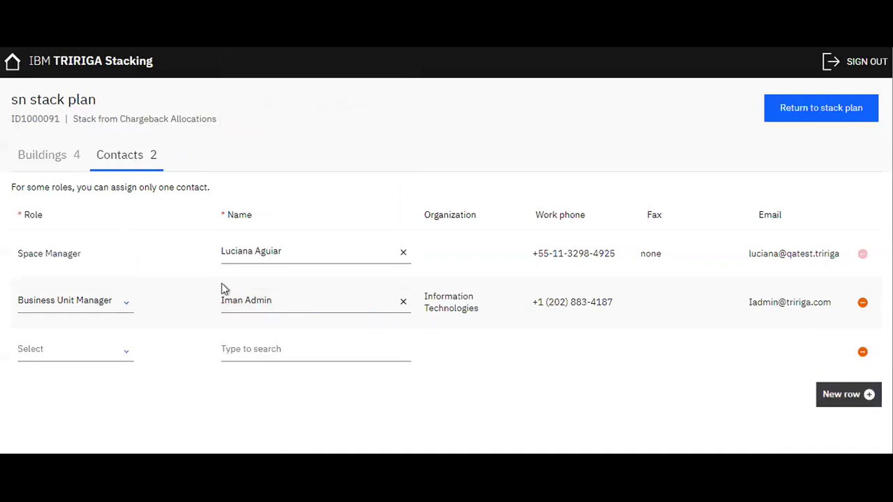
pyautogui.click(40, 351)
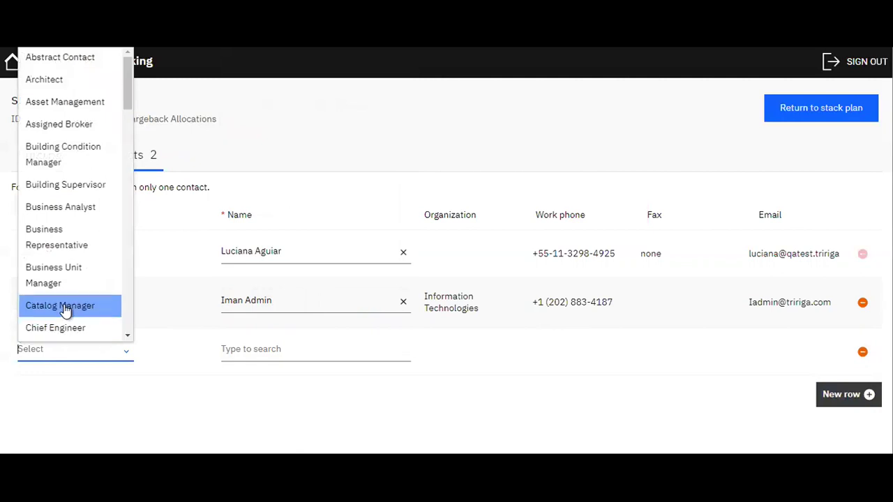
pyautogui.click(65, 310)
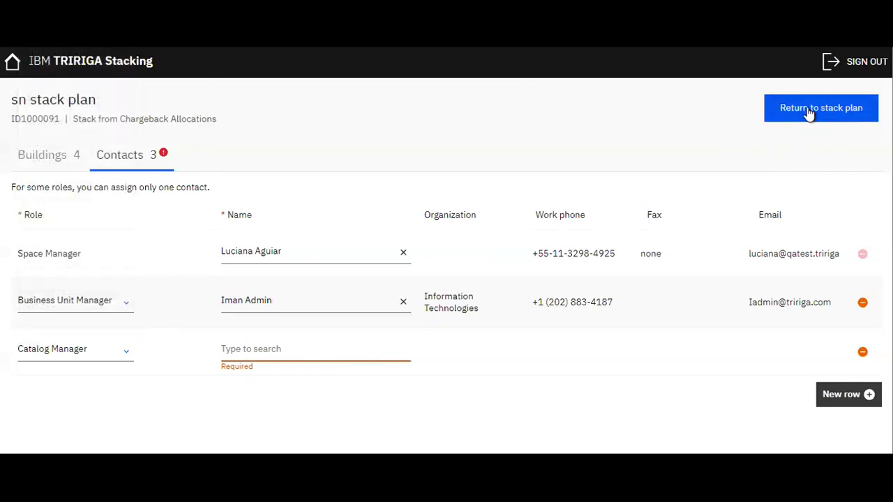
# Return to the stack plan, try to submit it, and go back to the contacts list.
pyautogui.click(807, 110)
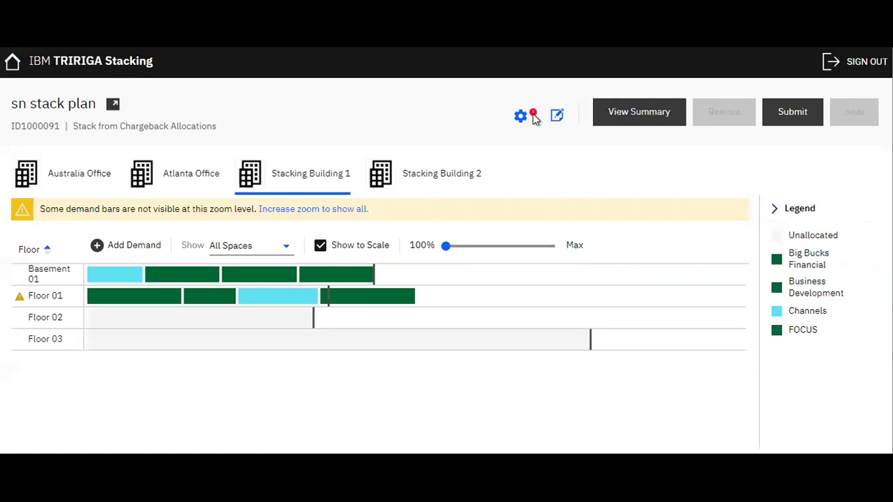
pyautogui.click(781, 120)
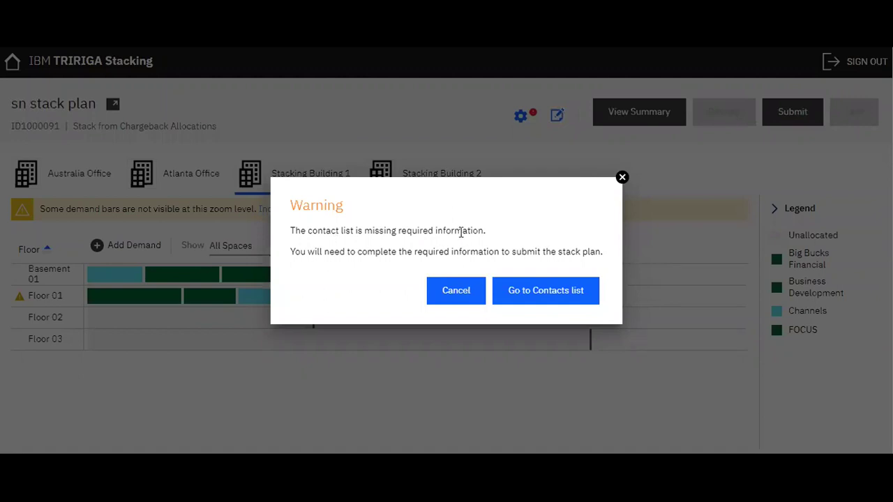
pyautogui.click(516, 295)
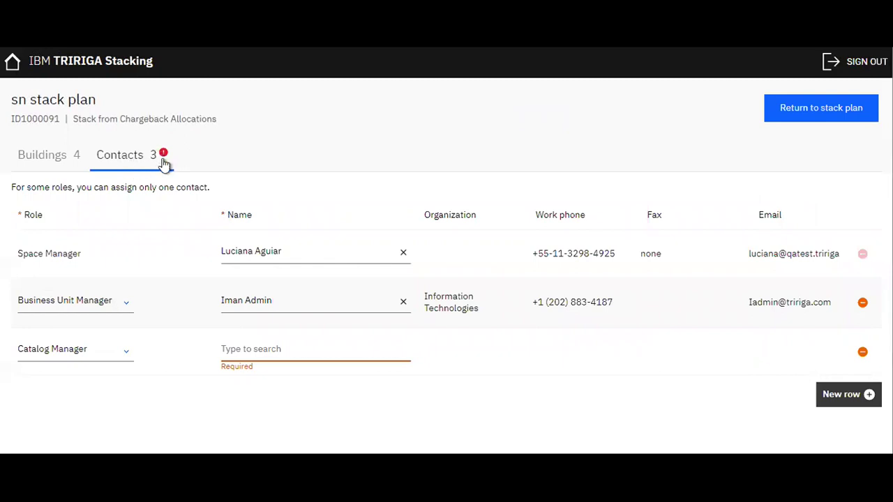
# Assign a person to the Catalog Manager role and submit the stack plan.
pyautogui.click(249, 348)
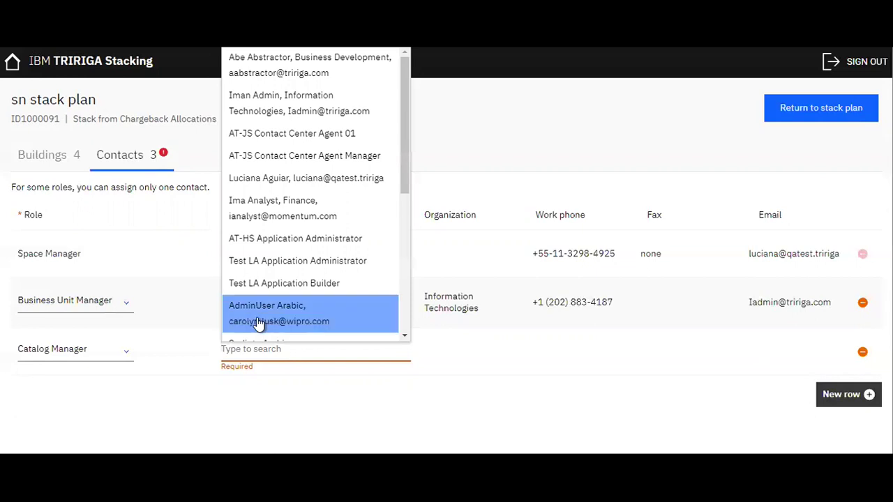
pyautogui.click(258, 321)
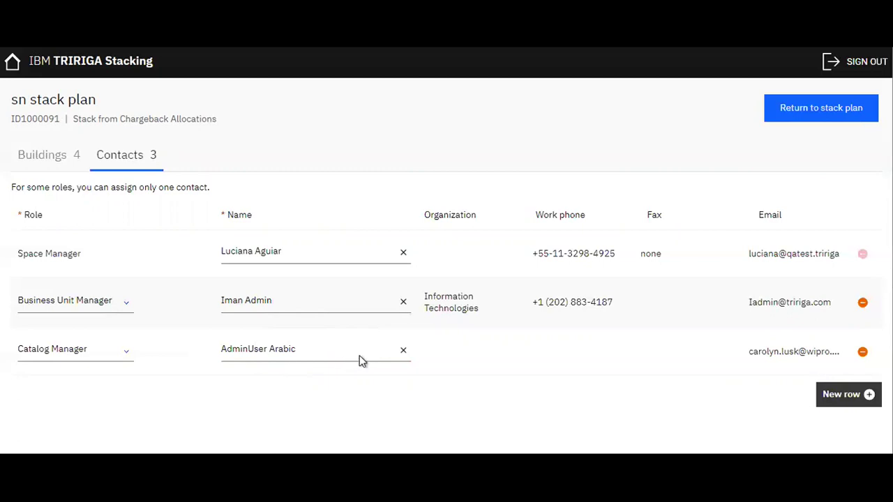
pyautogui.click(799, 112)
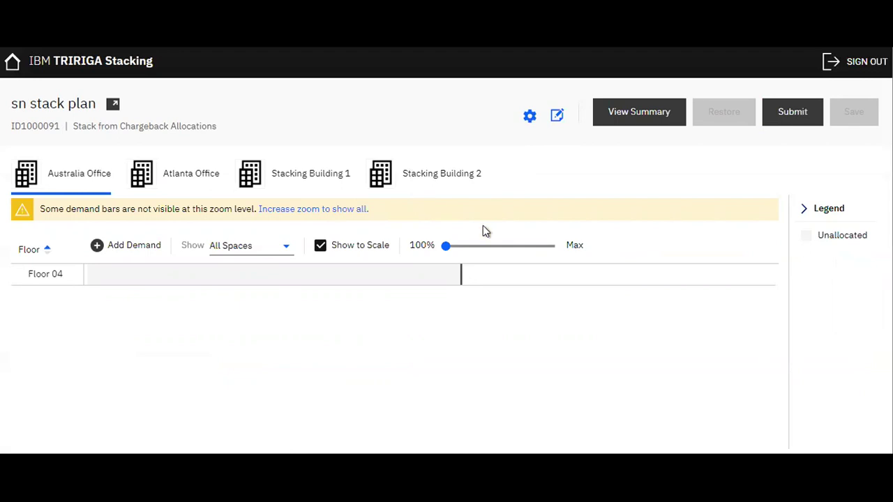
pyautogui.click(788, 116)
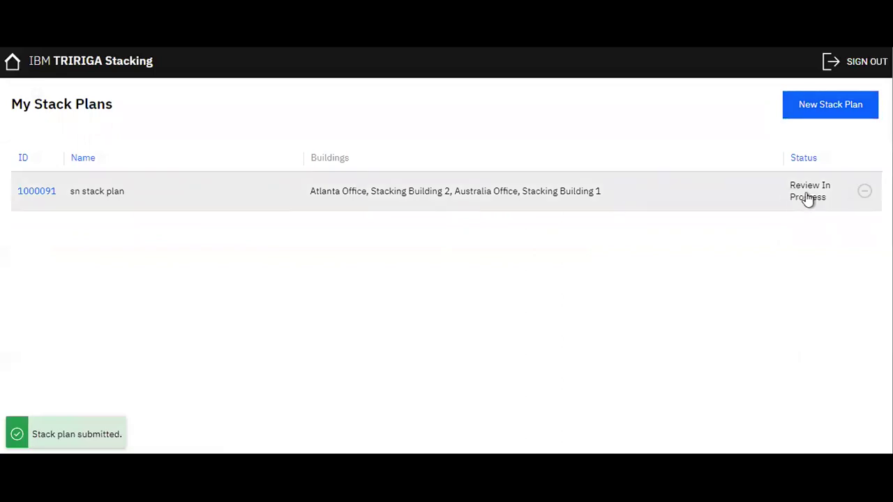
# Open the submitted stack plan and review the buildings and selected floors in its settings.
pyautogui.click(552, 193)
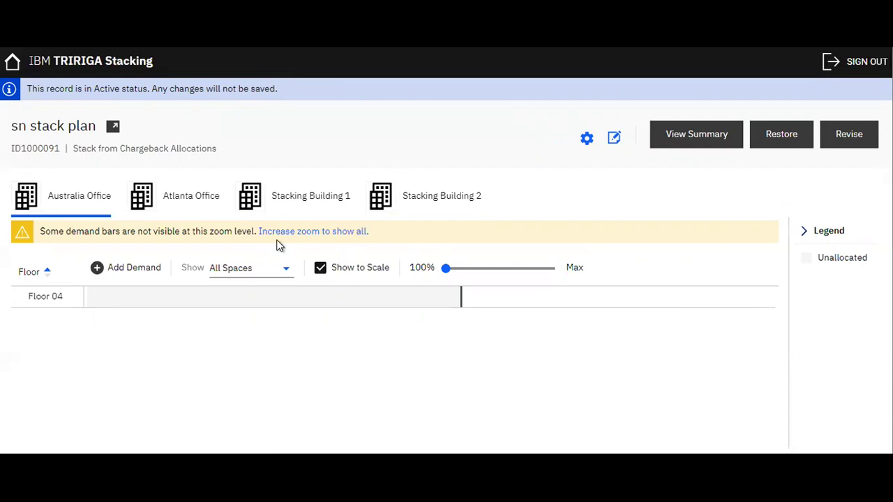
pyautogui.click(586, 139)
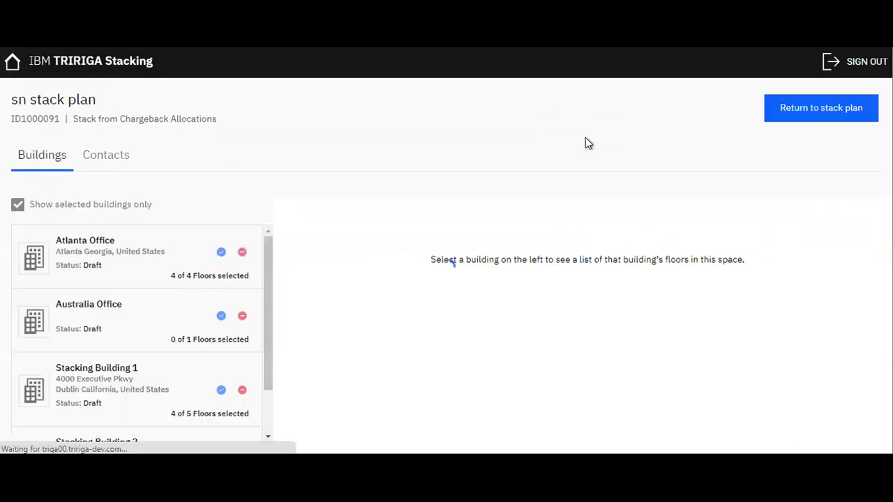
pyautogui.scroll(-2, 160, 359)
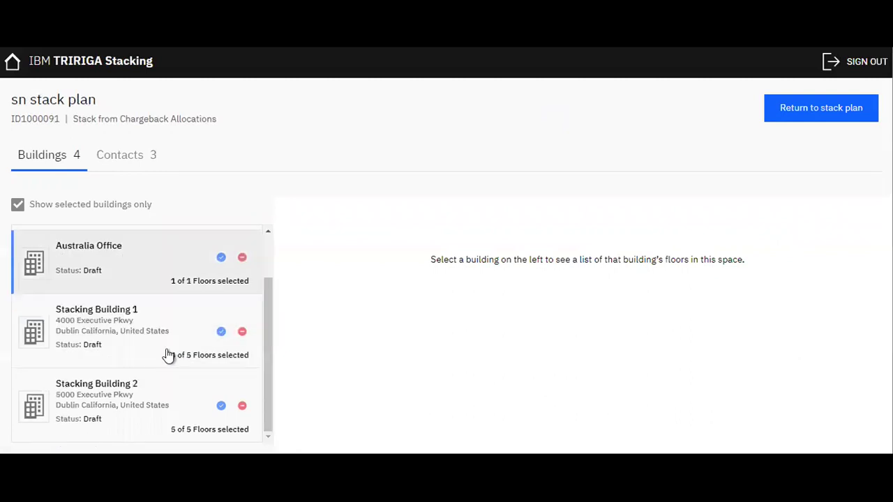
pyautogui.click(246, 281)
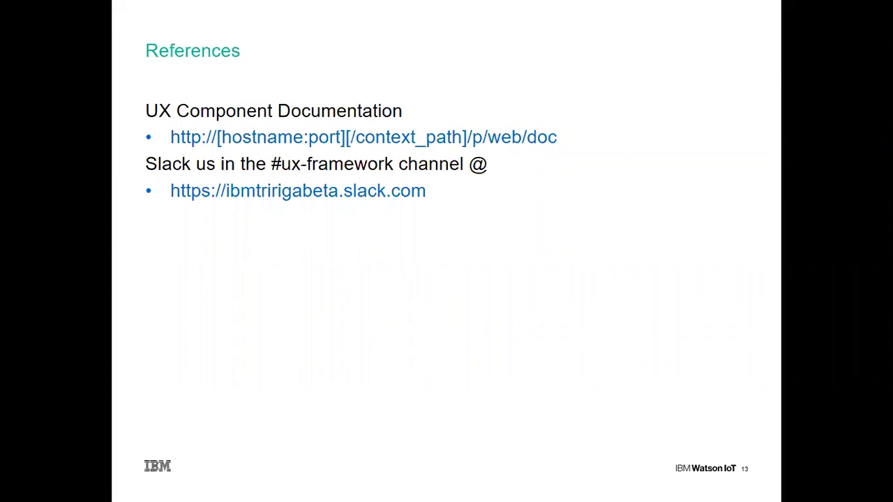
pyautogui.press('Right')
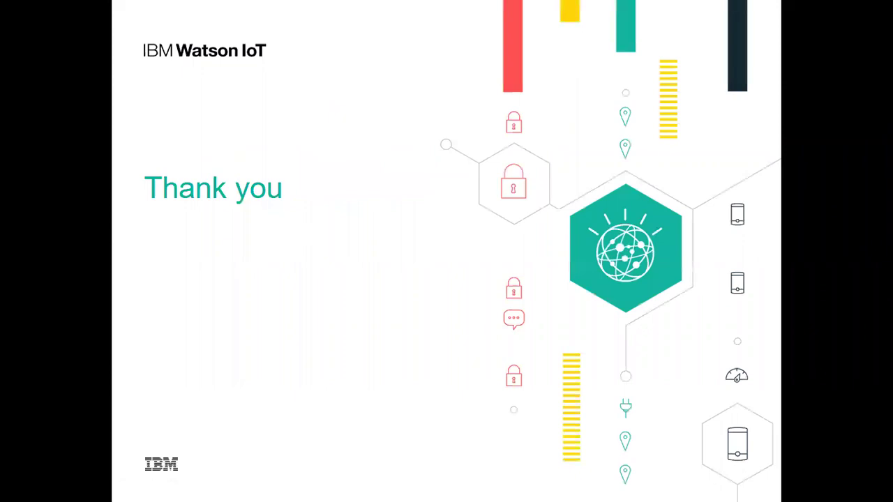